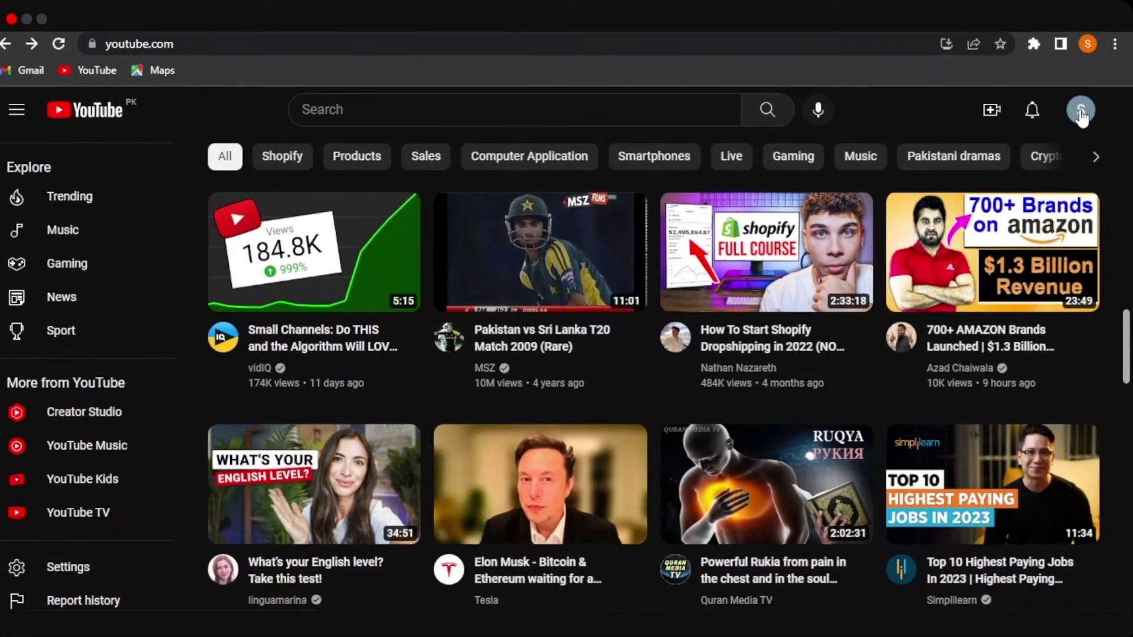
Step: Go to Your channel from the top-right avatar's account menu
{"action": "left_click", "coordinate": [1082, 108]}
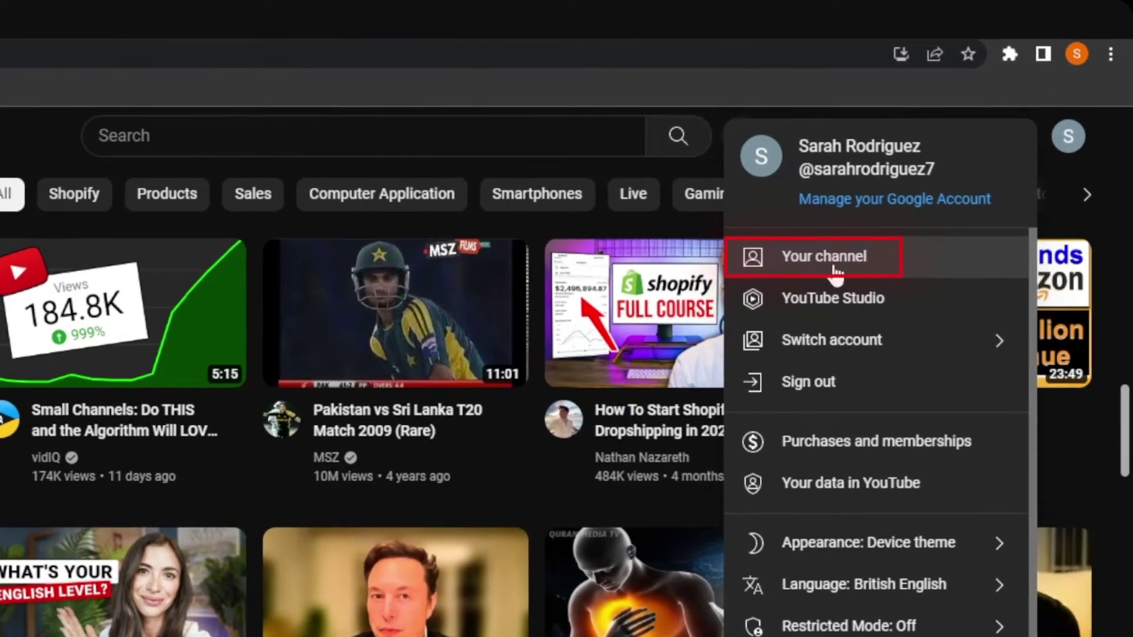
{"action": "left_click", "coordinate": [829, 266]}
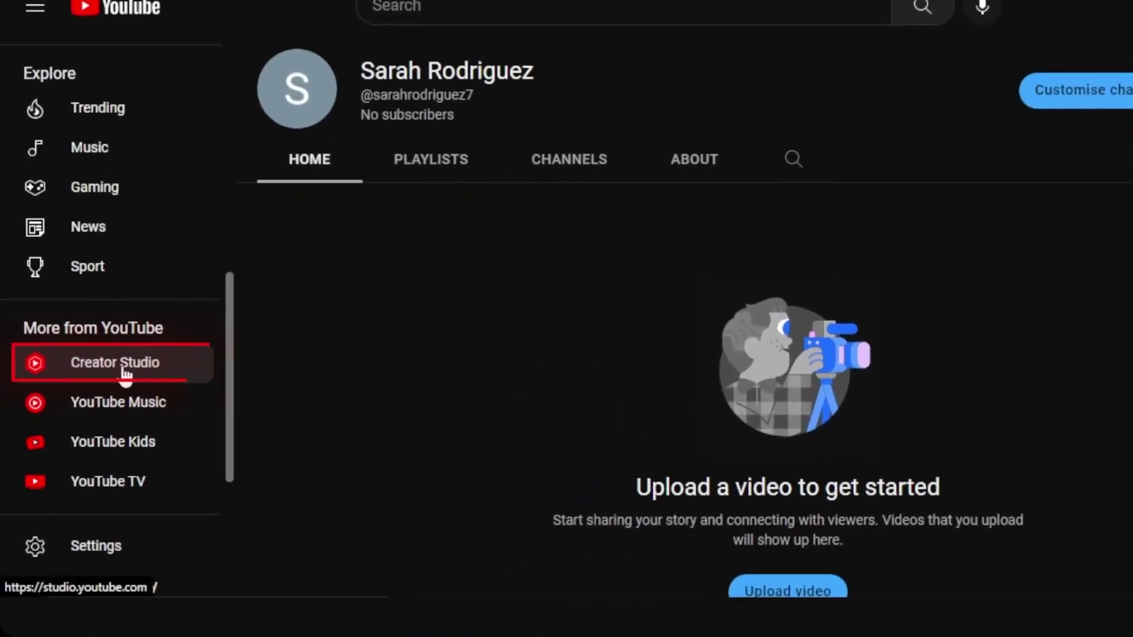
Step: Go from the creator dashboard to the Studio Customisation page
{"action": "left_click", "coordinate": [93, 380]}
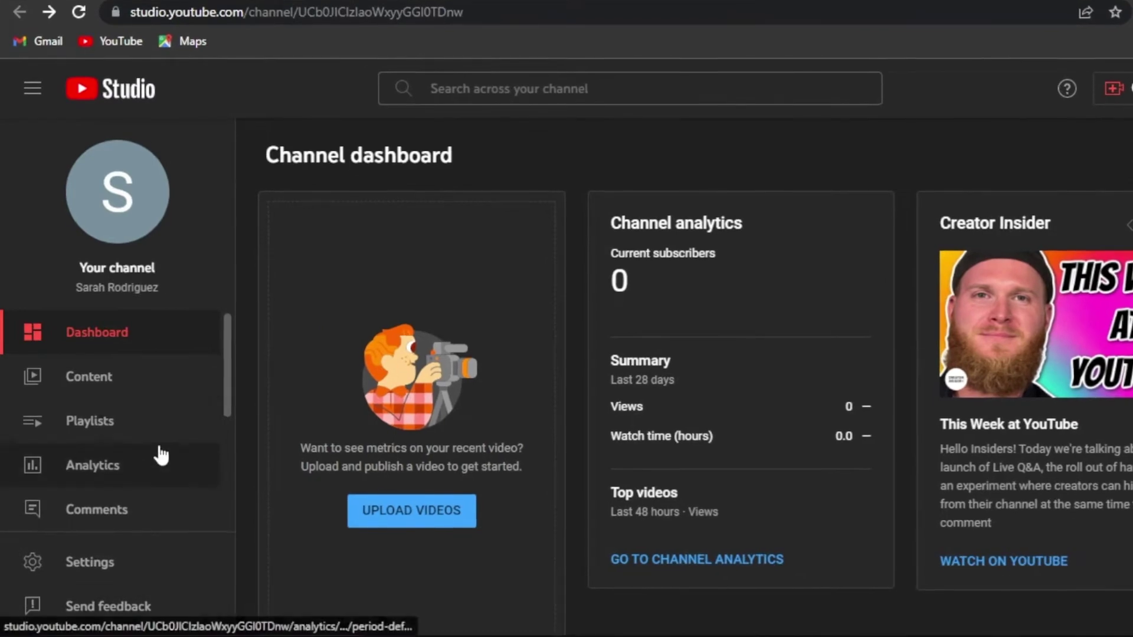
{"action": "left_click_drag", "start_coordinate": [227, 359], "coordinate": [221, 481]}
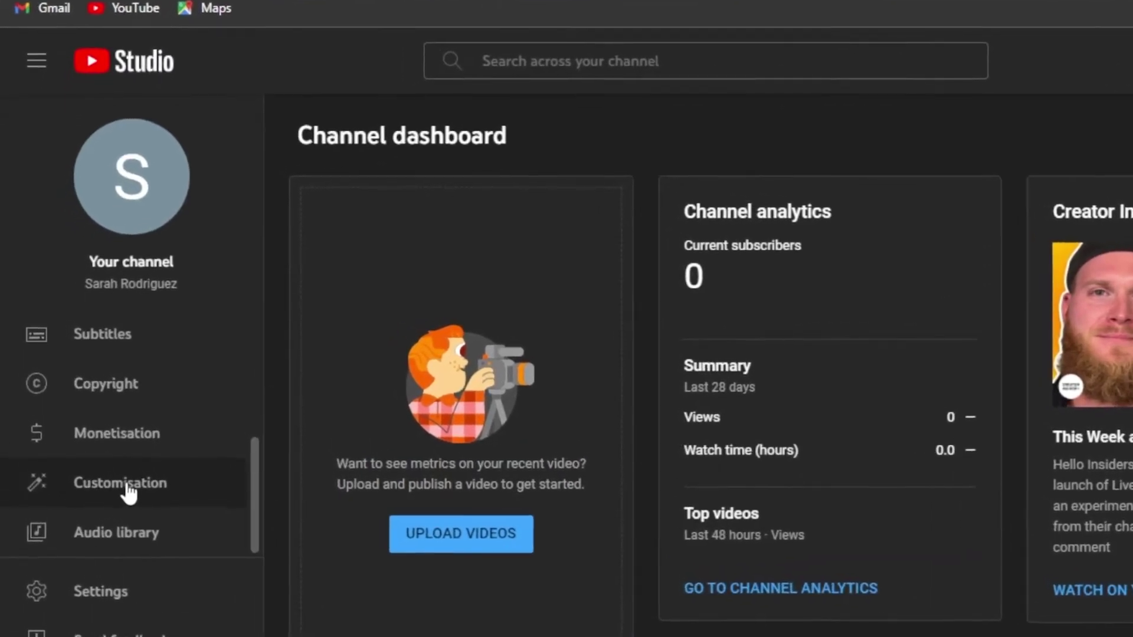
{"action": "left_click", "coordinate": [128, 486]}
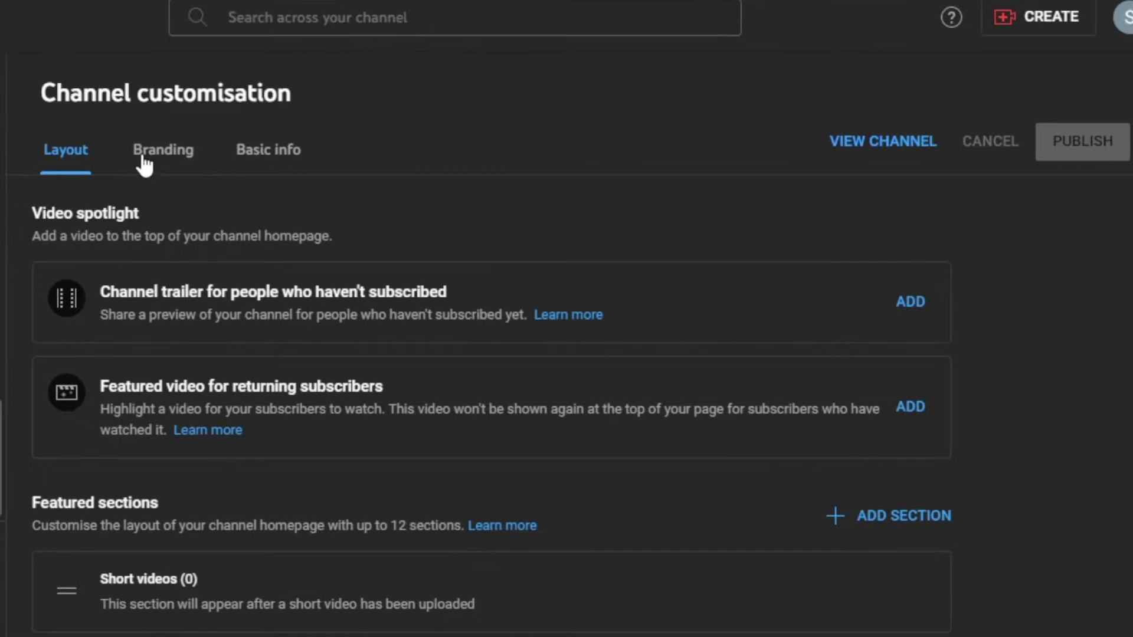
Step: On the Branding tab, highlight the 2048 x 1152 banner size
{"action": "left_click", "coordinate": [147, 171]}
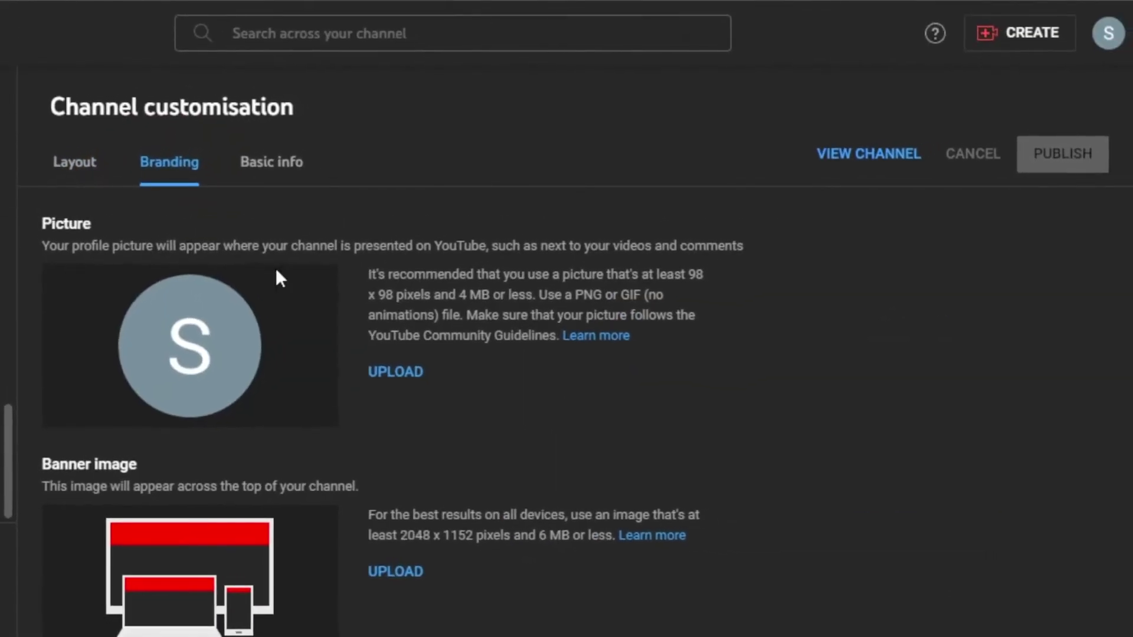
{"action": "scroll", "coordinate": [567, 354], "scroll_direction": "down", "scroll_amount": 3}
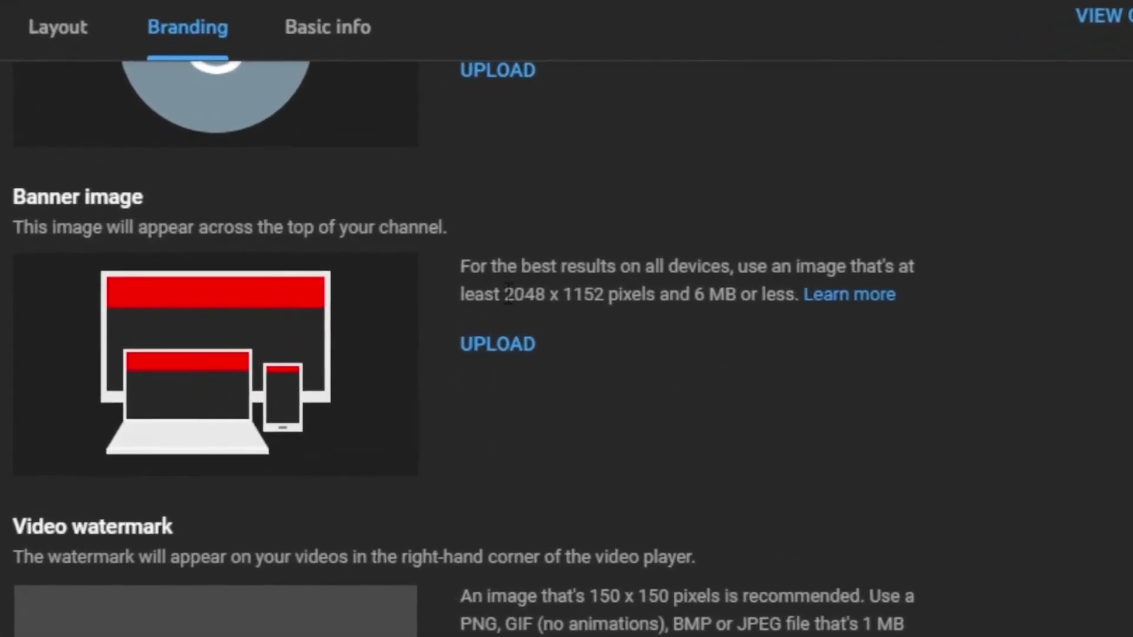
{"action": "left_click_drag", "start_coordinate": [505, 294], "coordinate": [605, 296]}
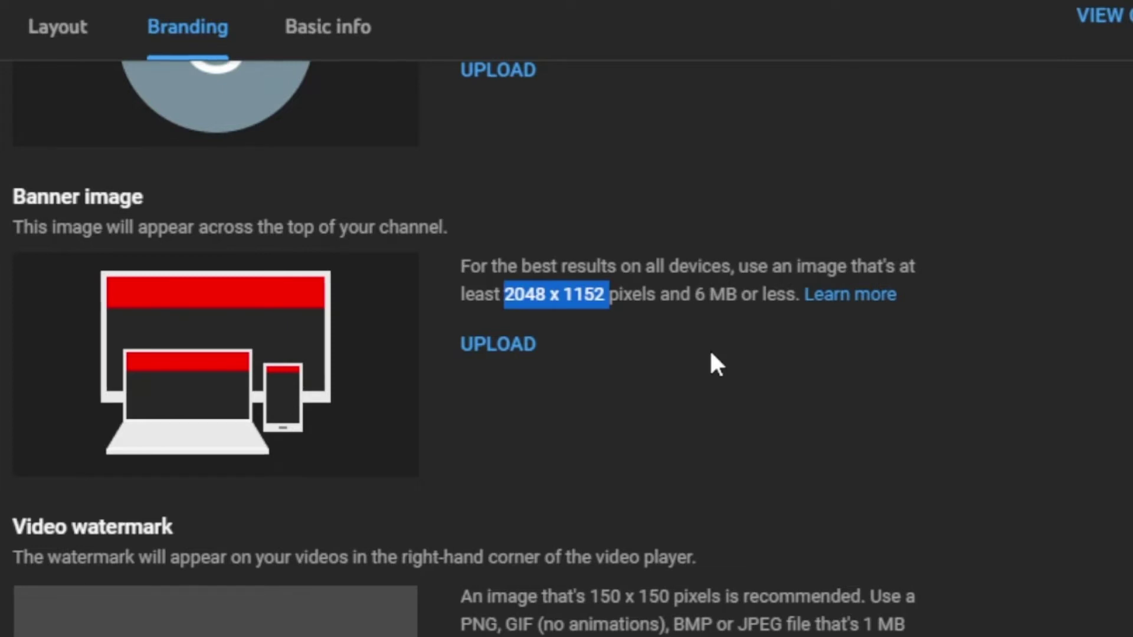
Step: Upload the desk-photo banner image, accept its crop, and publish it
{"action": "left_click", "coordinate": [443, 342]}
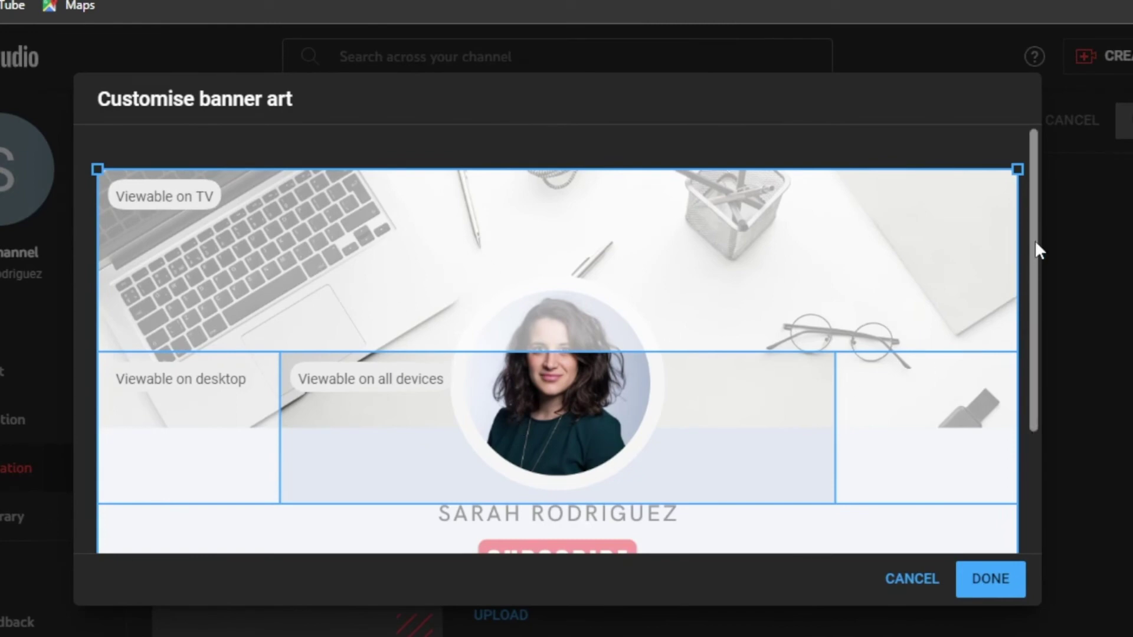
{"action": "left_click_drag", "start_coordinate": [1035, 240], "coordinate": [1036, 307]}
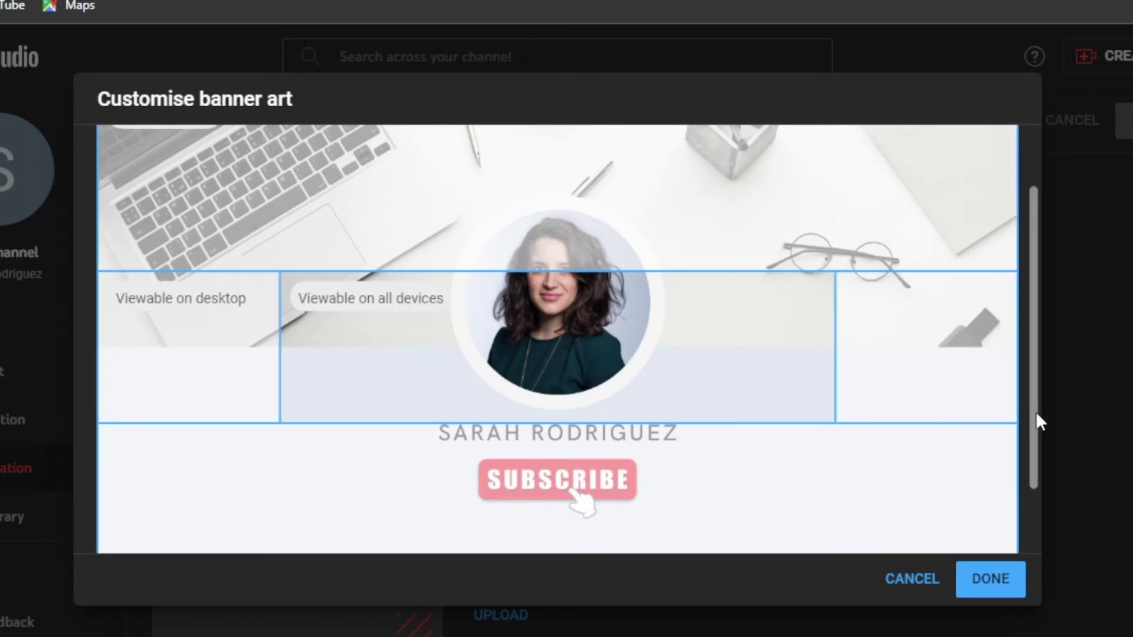
{"action": "left_click_drag", "start_coordinate": [1036, 412], "coordinate": [1035, 337]}
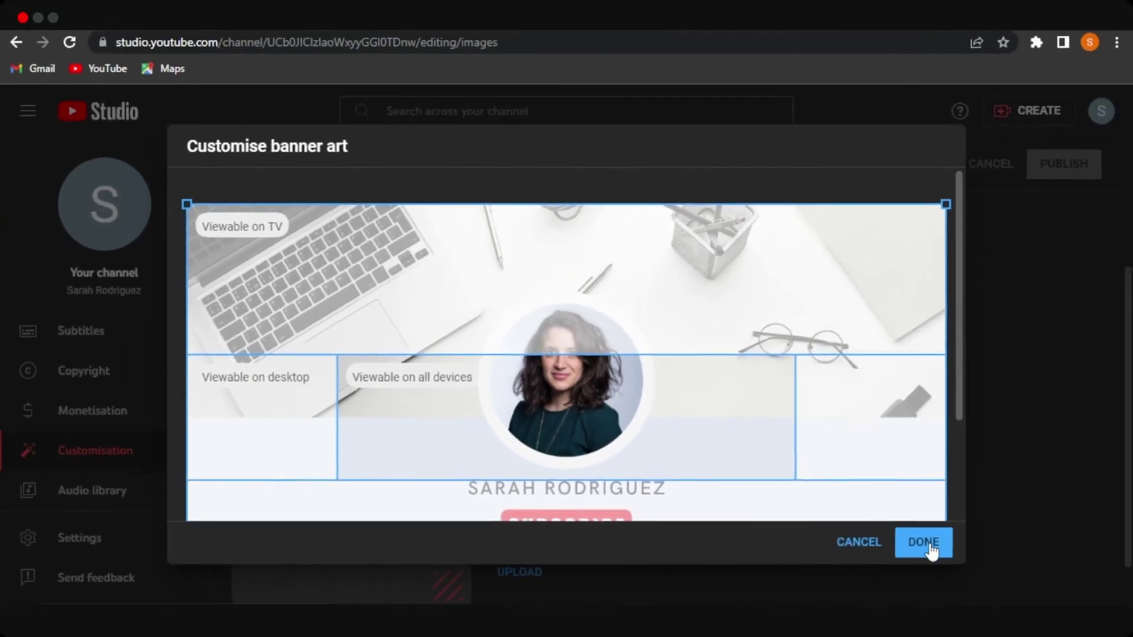
{"action": "left_click", "coordinate": [927, 543]}
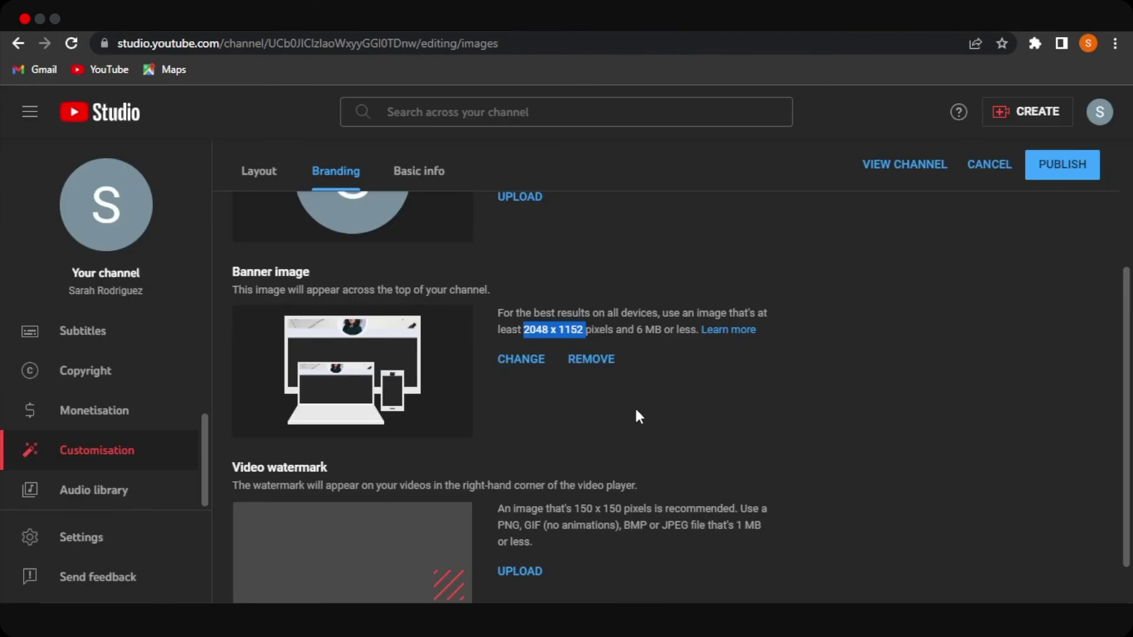
{"action": "scroll", "coordinate": [1067, 355], "scroll_direction": "up", "scroll_amount": 3}
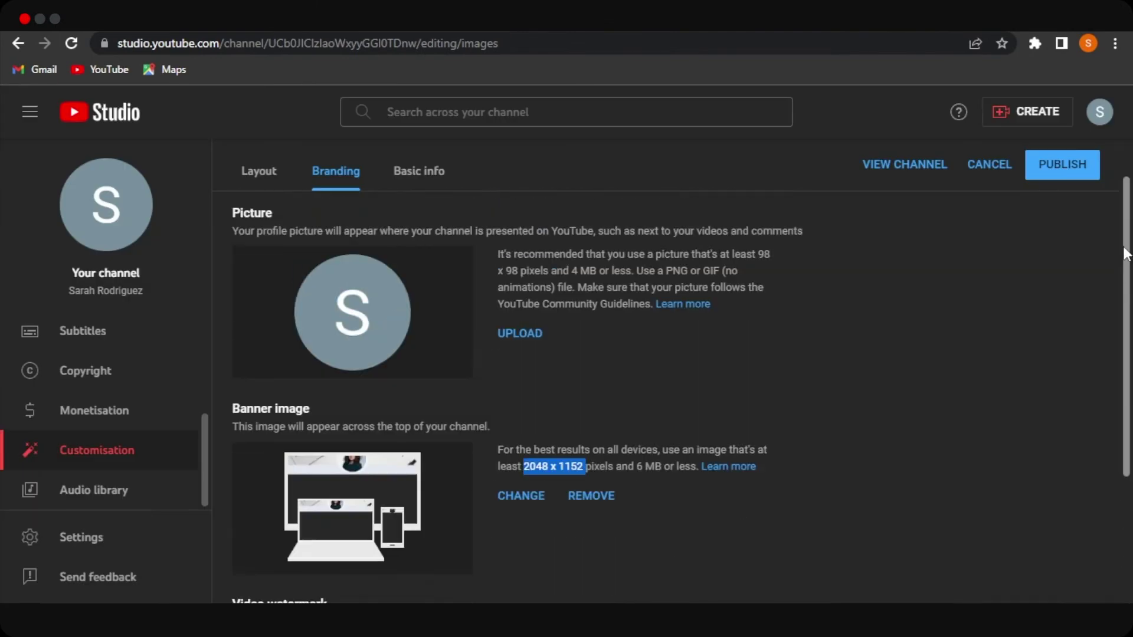
{"action": "scroll", "coordinate": [1067, 355], "scroll_direction": "up", "scroll_amount": 2}
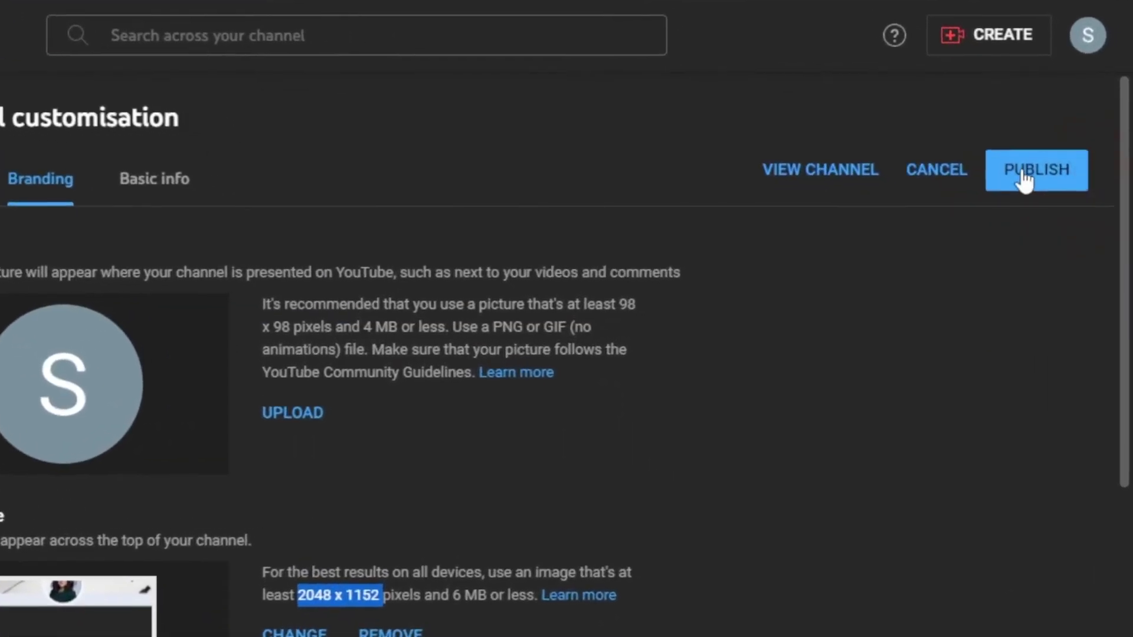
{"action": "left_click", "coordinate": [1045, 208]}
{"action": "left_click", "coordinate": [793, 177]}
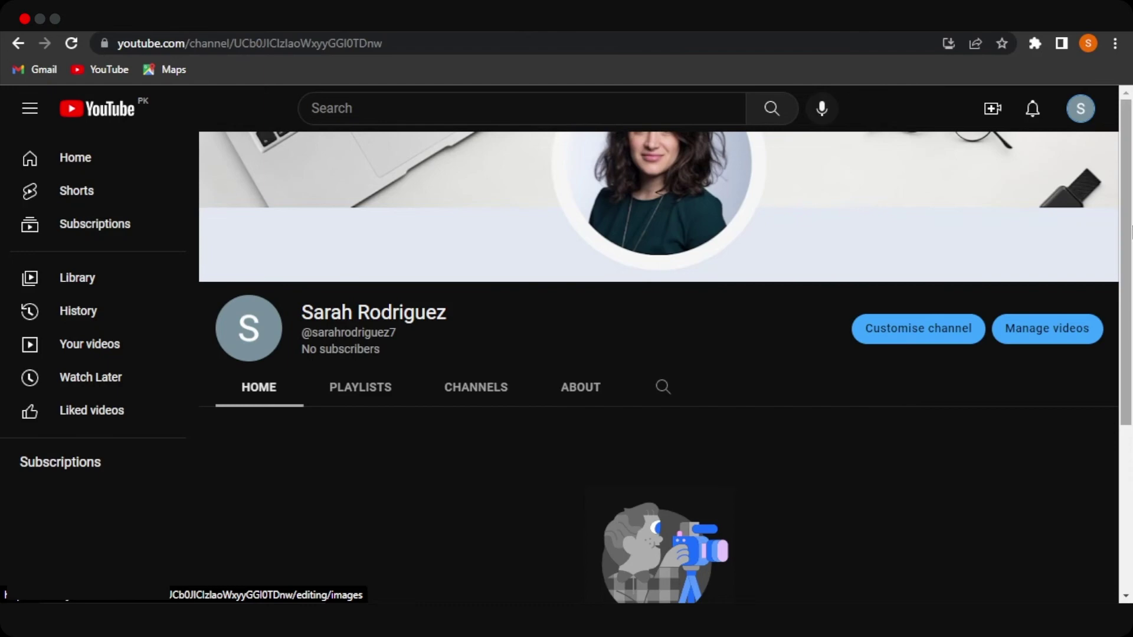
{"action": "scroll", "coordinate": [897, 327], "scroll_direction": "down", "scroll_amount": 5}
{"action": "scroll", "coordinate": [1131, 217], "scroll_direction": "up", "scroll_amount": 4}
{"action": "scroll", "coordinate": [1131, 217], "scroll_direction": "up", "scroll_amount": 1}
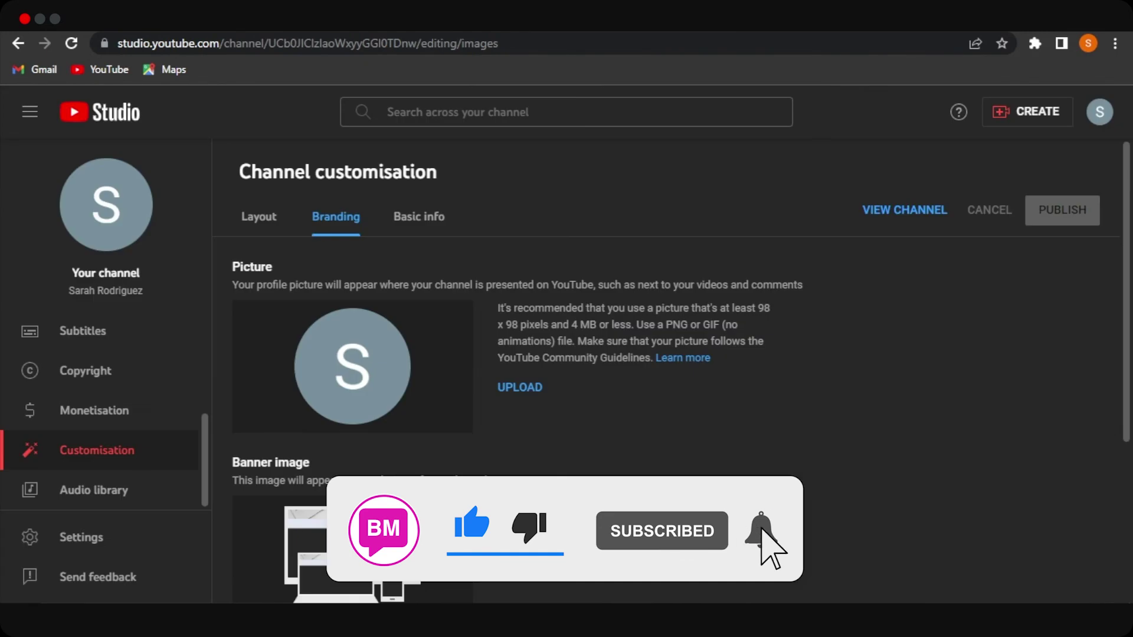
{"action": "scroll", "coordinate": [1122, 219], "scroll_direction": "down", "scroll_amount": 2}
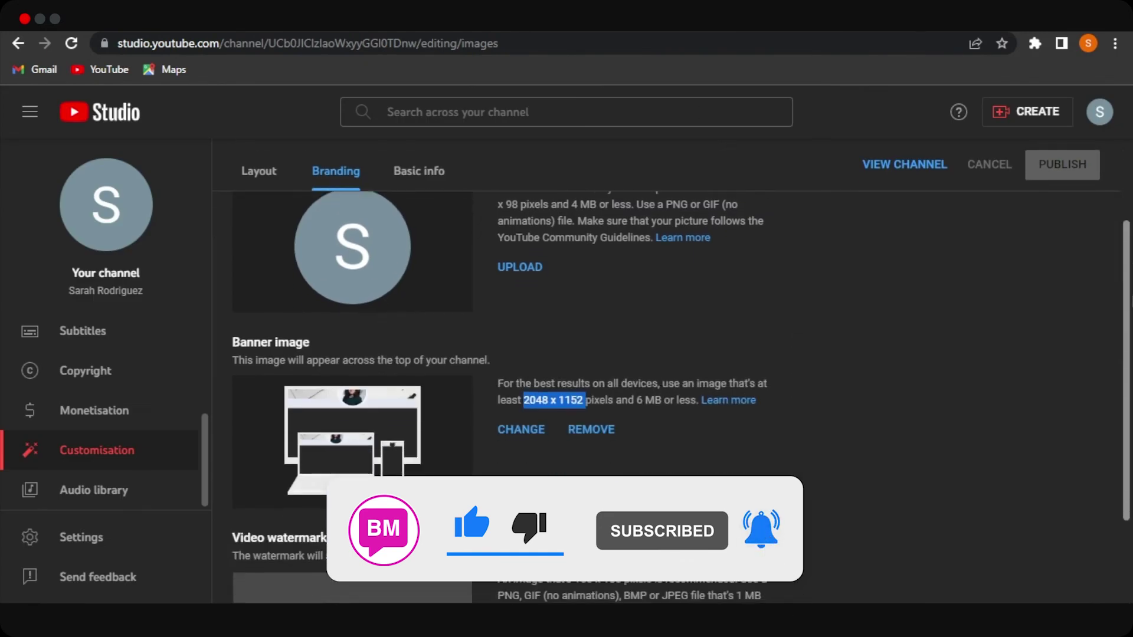